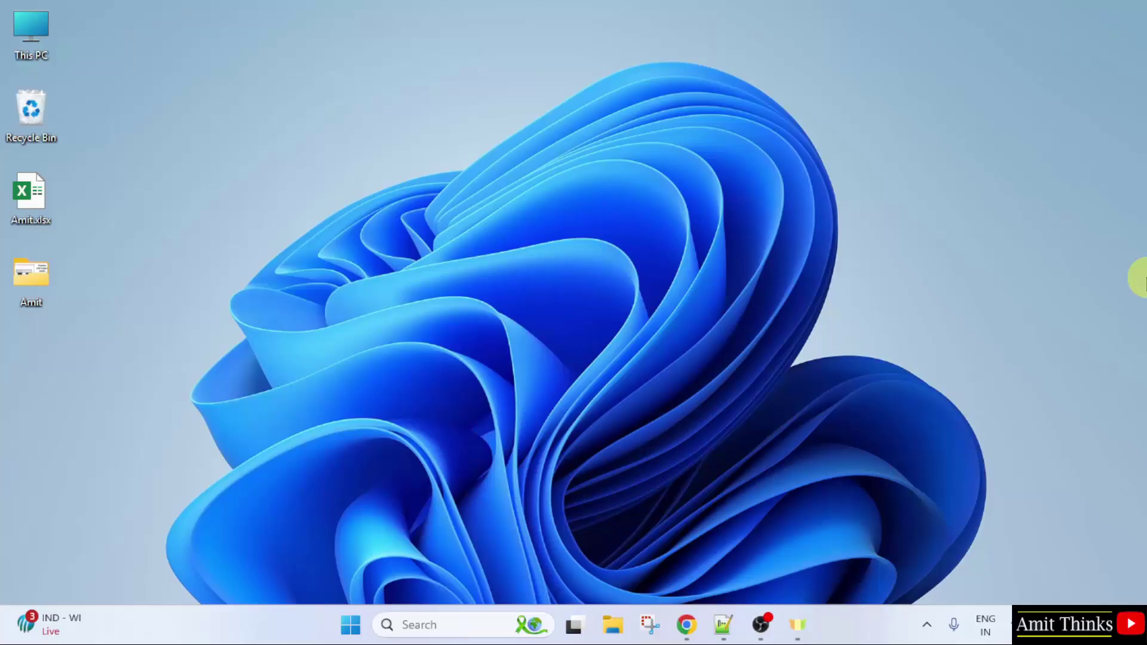
Search Google for 'python' in Chrome and open the official python.org homepage
click(686, 625)
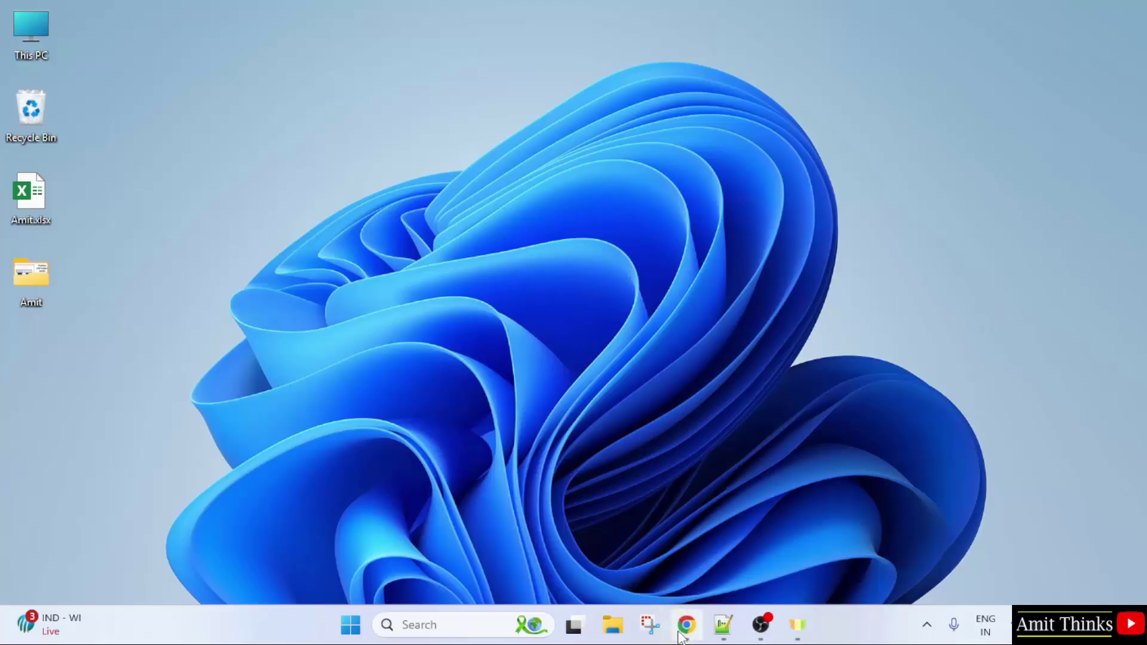
click(357, 350)
text(python)
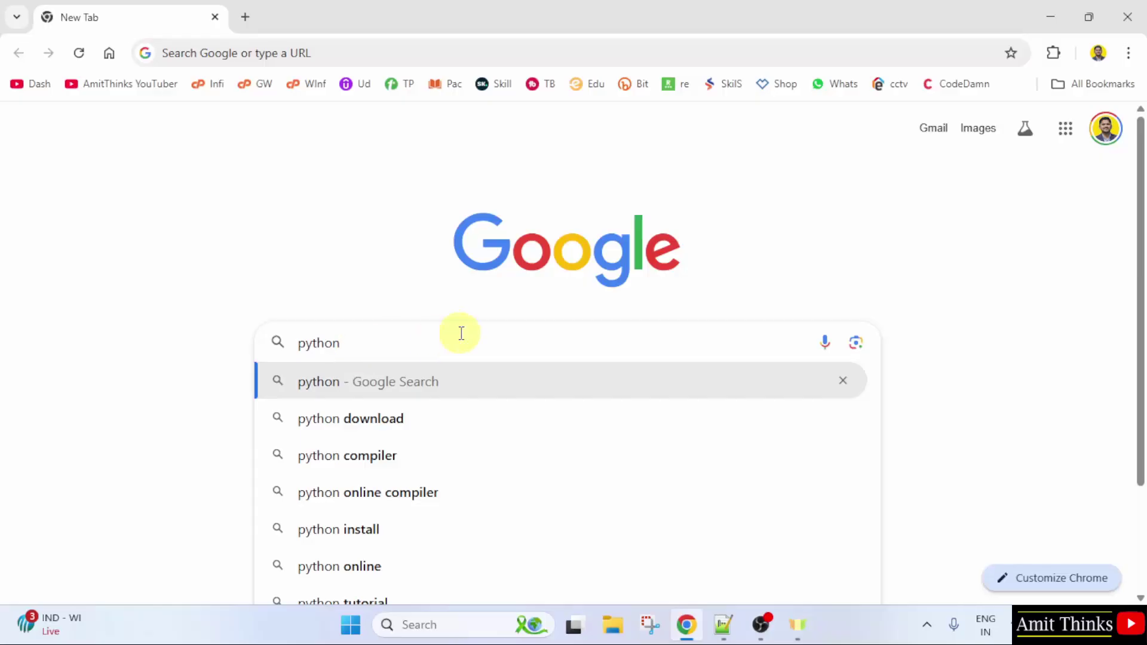
key(Return)
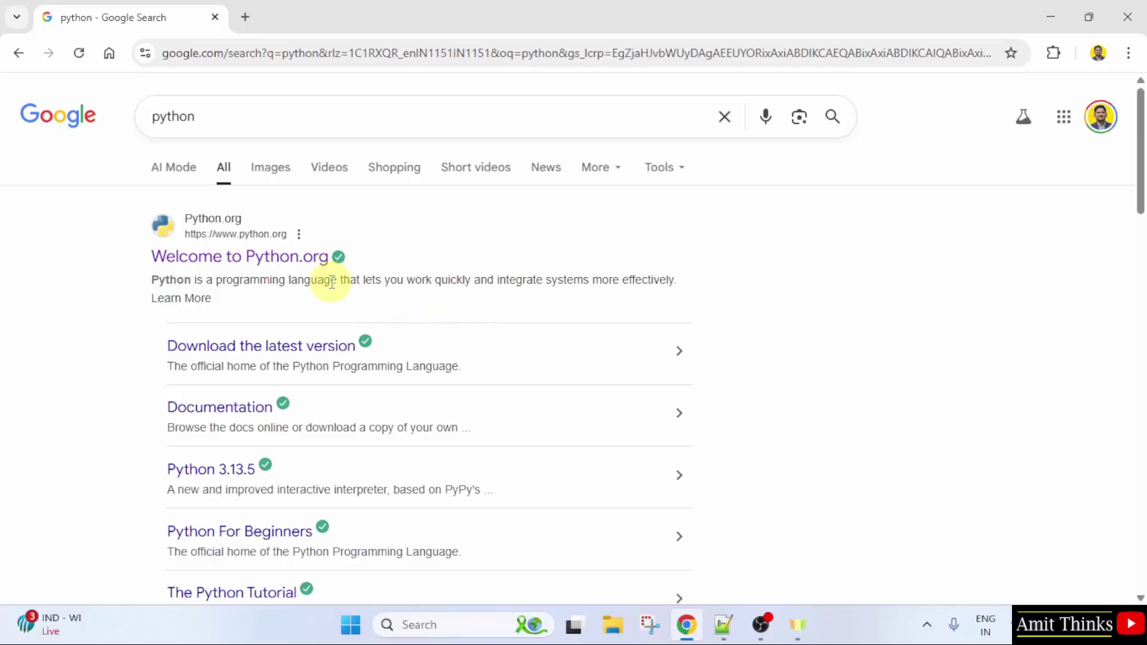
click(308, 258)
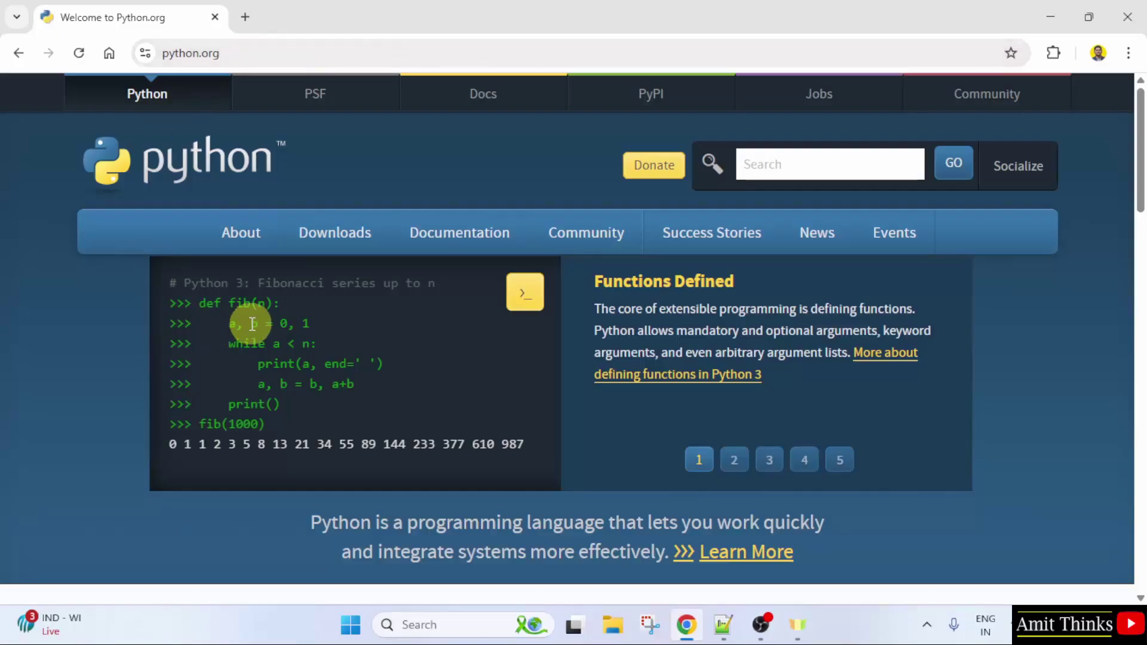
Download the Python 3.14.0 installer python-3.14.0-amd64.exe and launch it from Chrome's downloads
mouse_move(336, 247)
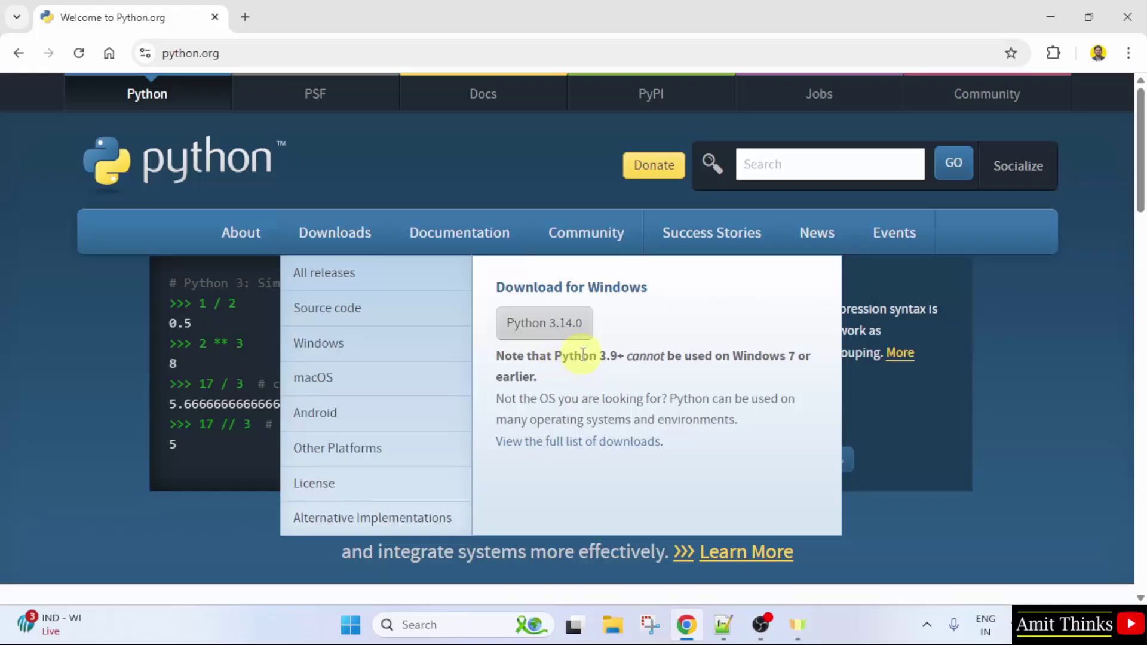
click(557, 334)
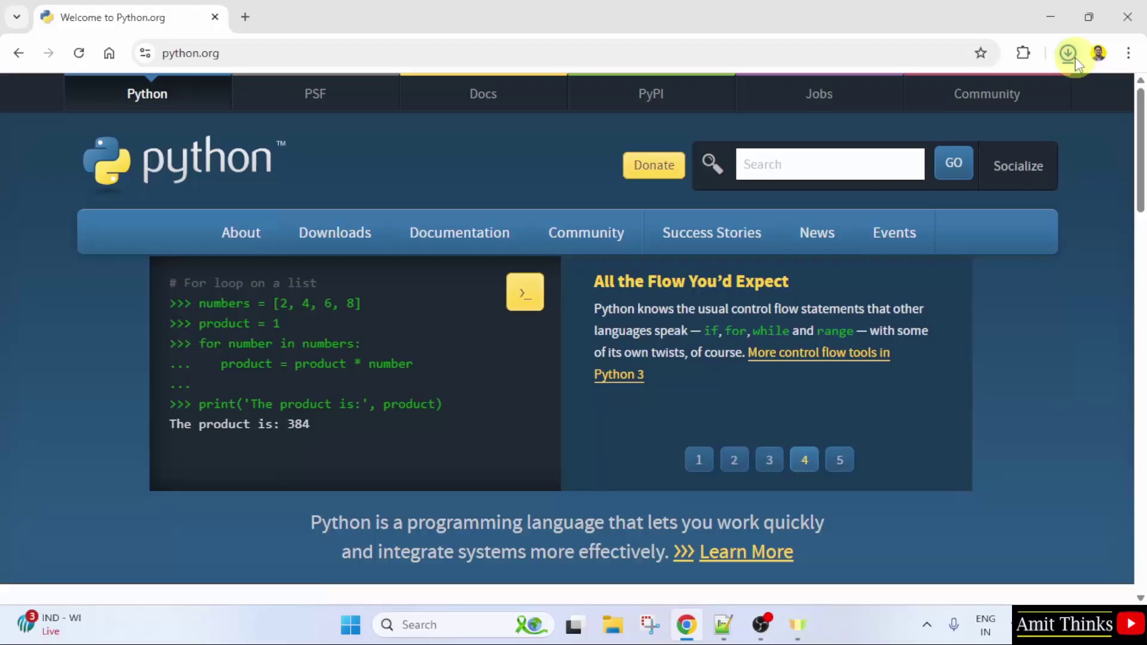
click(1075, 61)
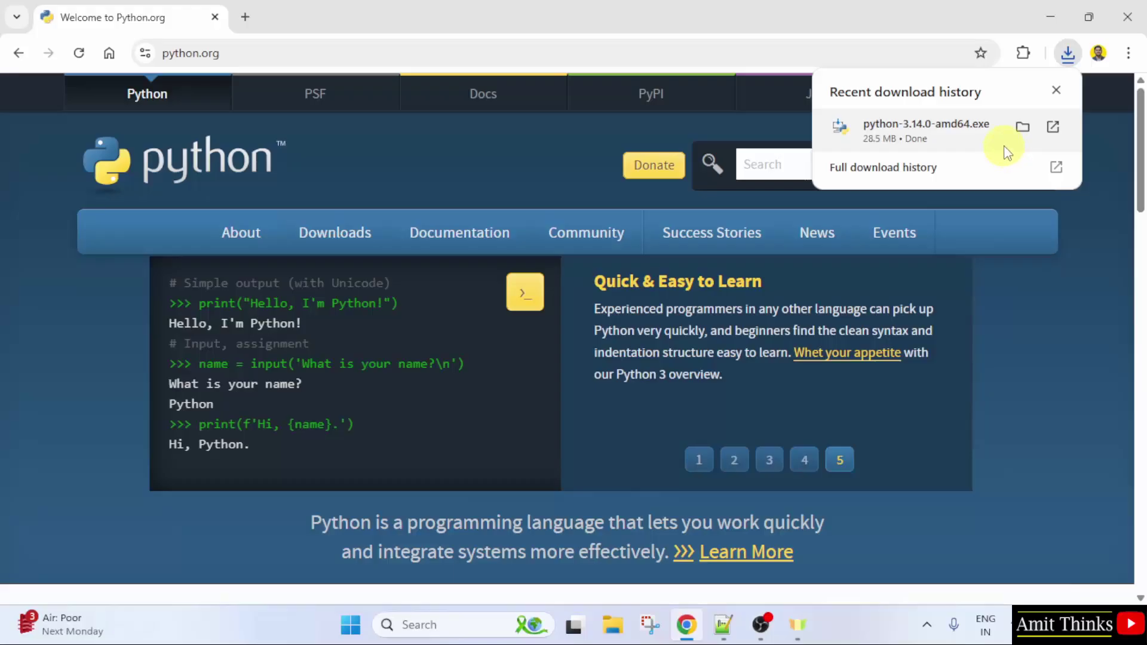
right_click(1005, 150)
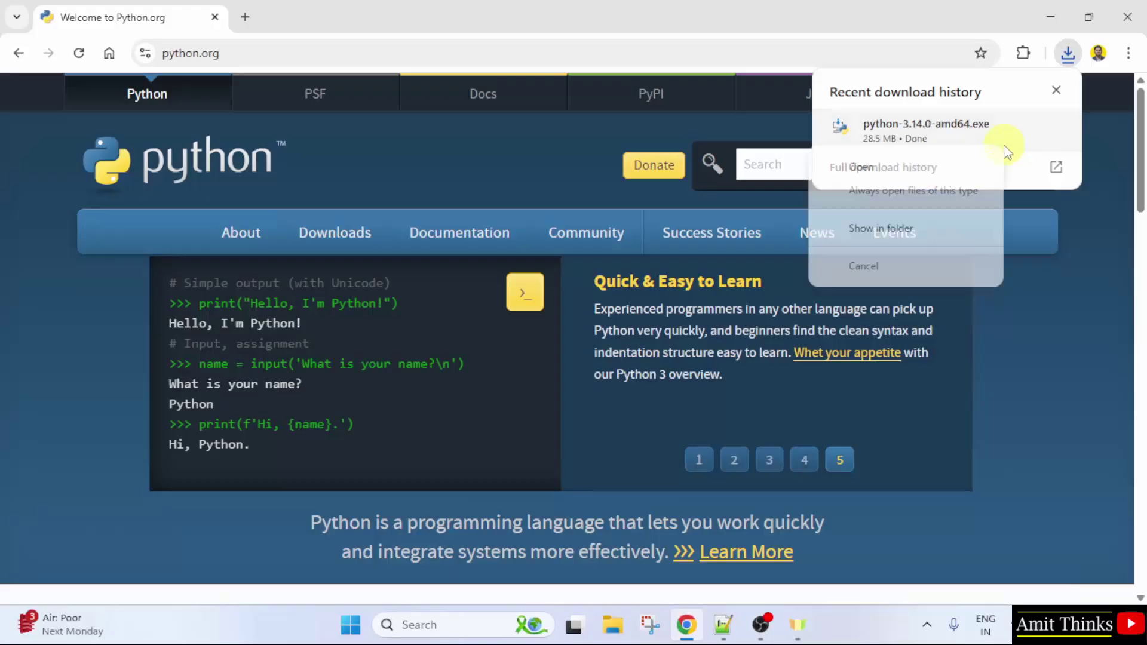
click(980, 170)
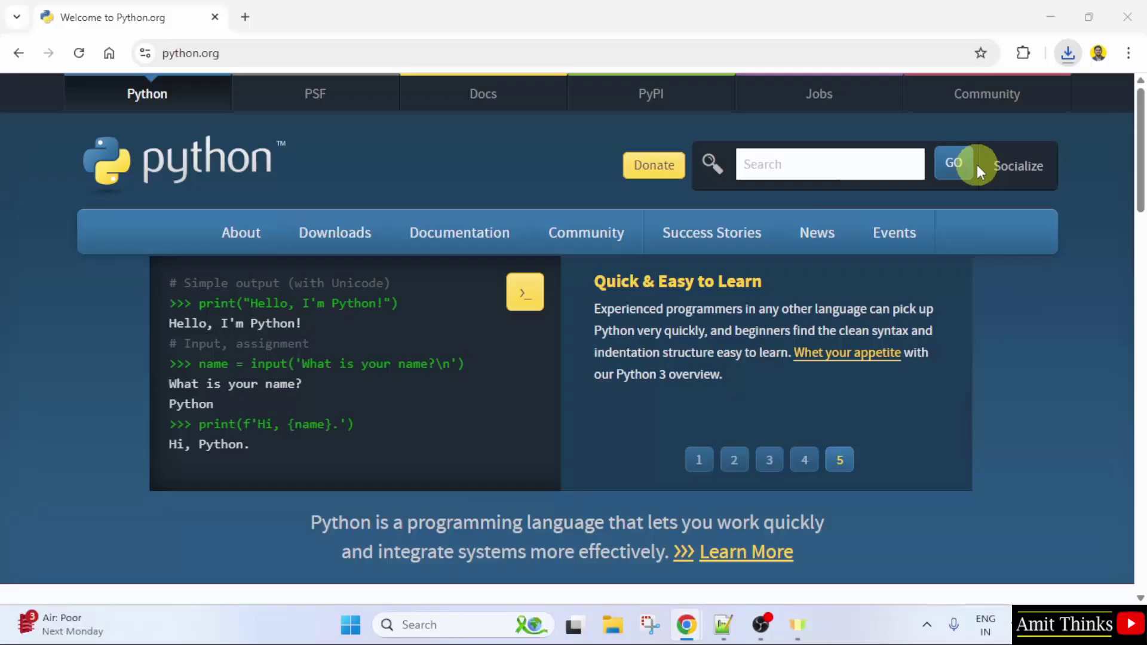
Enable admin privileges and Add python.exe to PATH, choosing a customized installation
click(1051, 18)
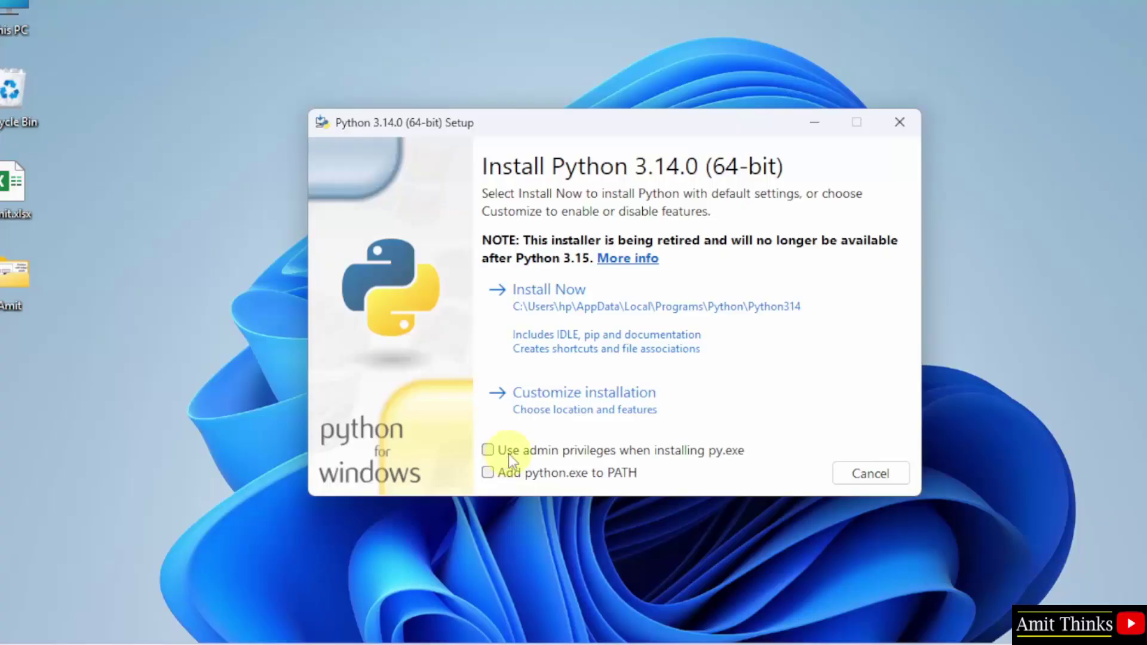
click(488, 451)
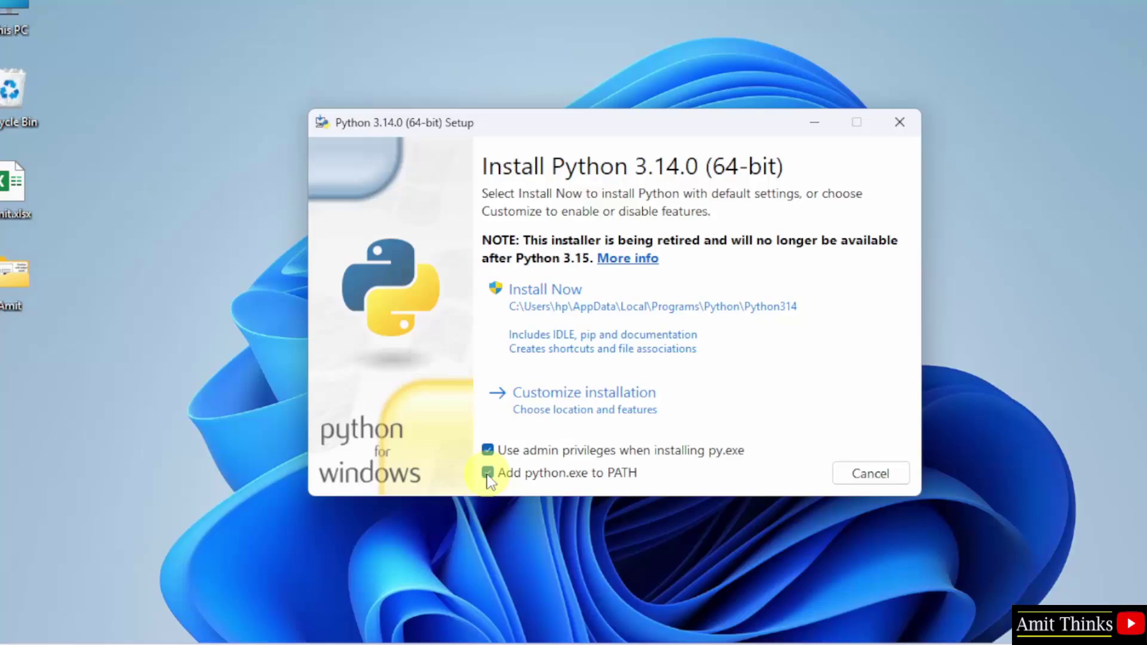
click(488, 474)
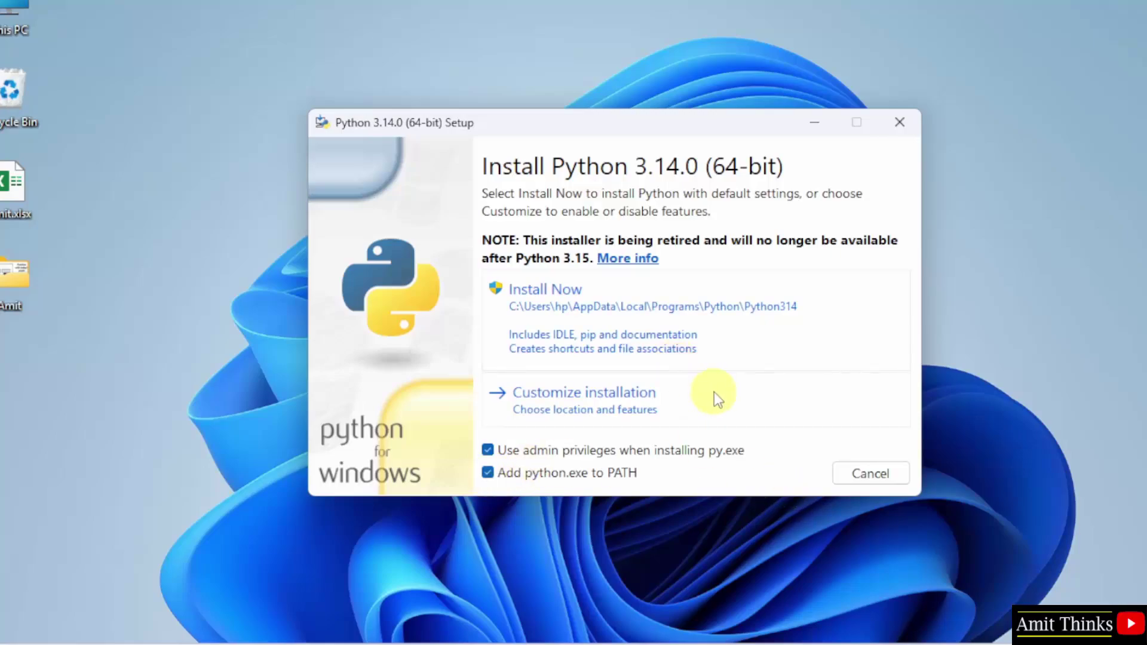
click(726, 403)
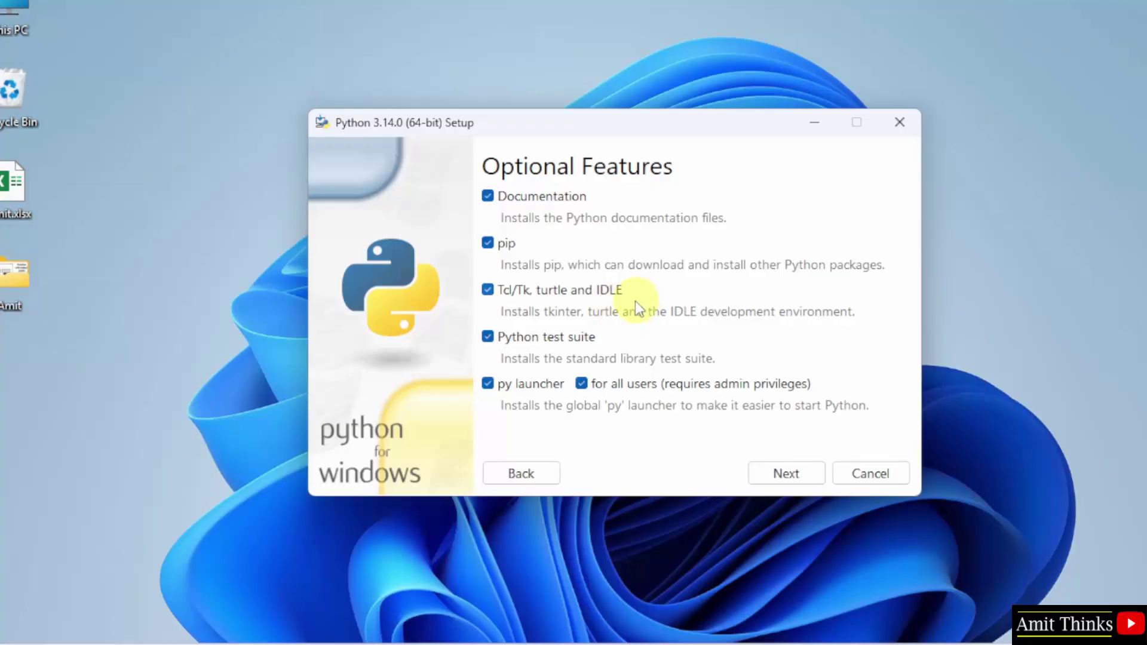
Keep all optional features and install Python 3.14 for all users in C:\Program Files\Python314
click(798, 478)
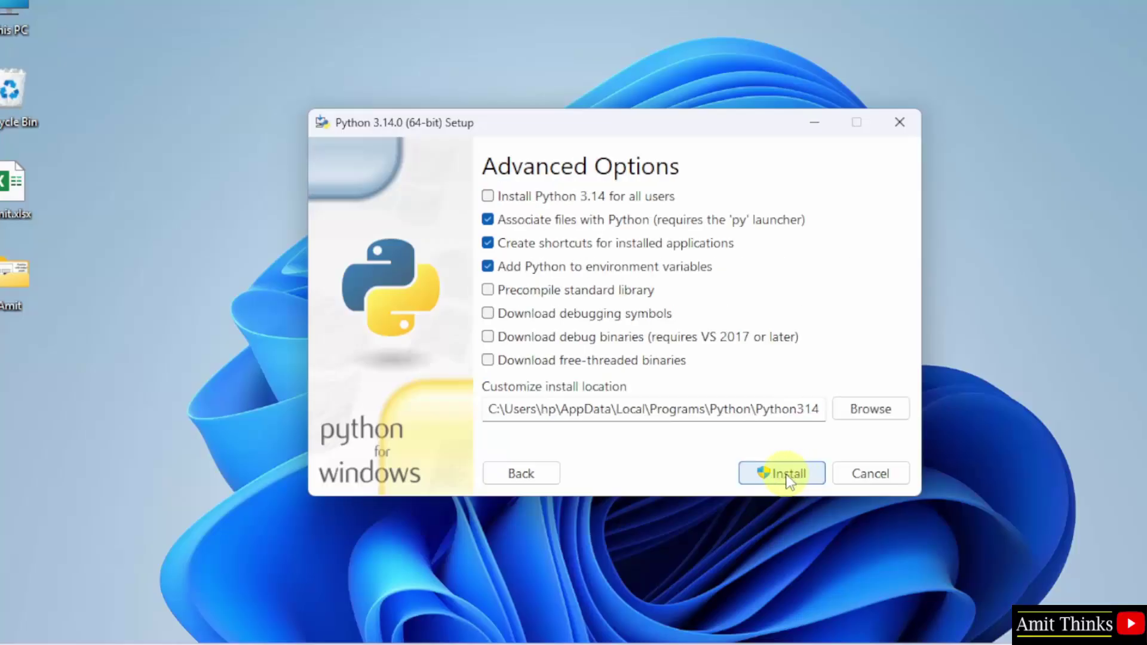
click(488, 199)
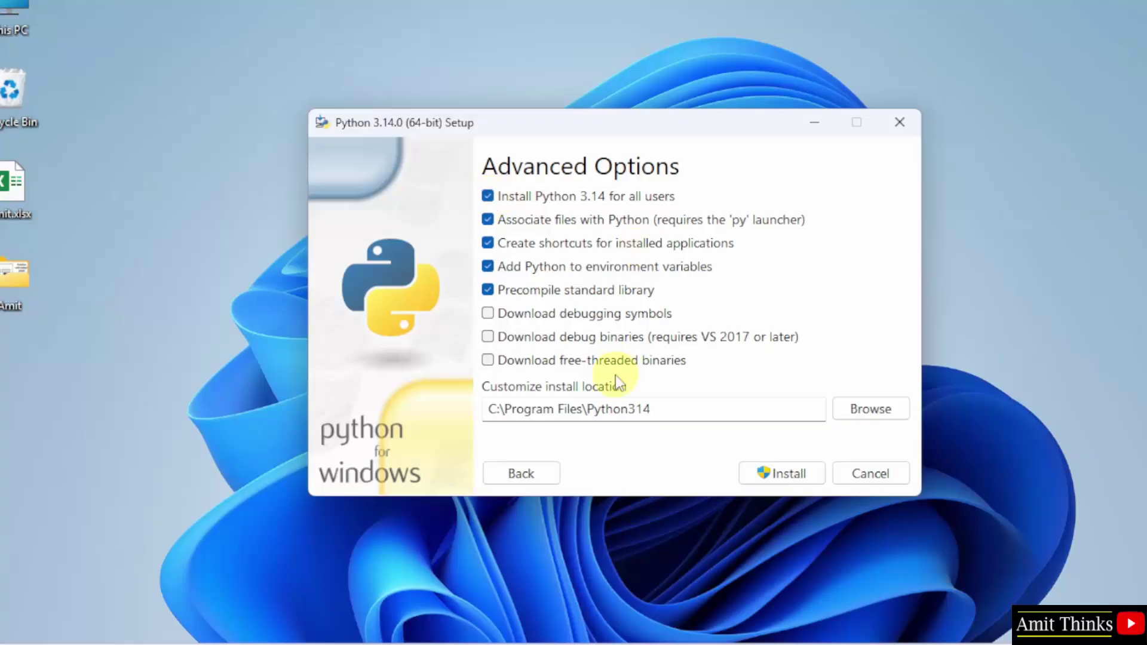
click(710, 416)
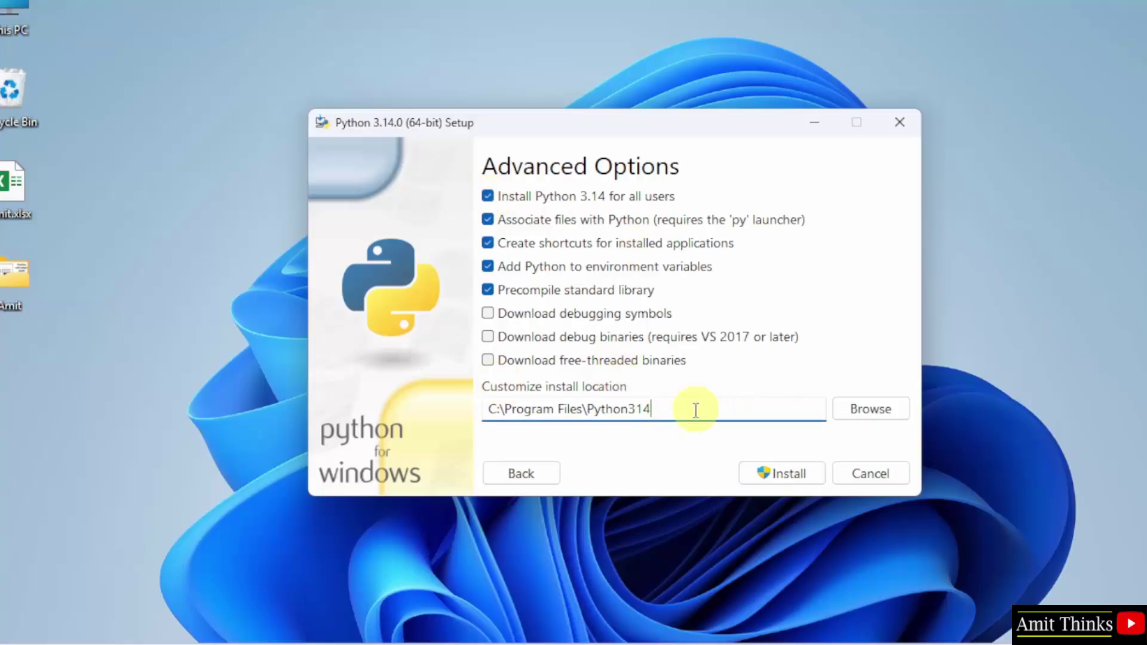
click(790, 474)
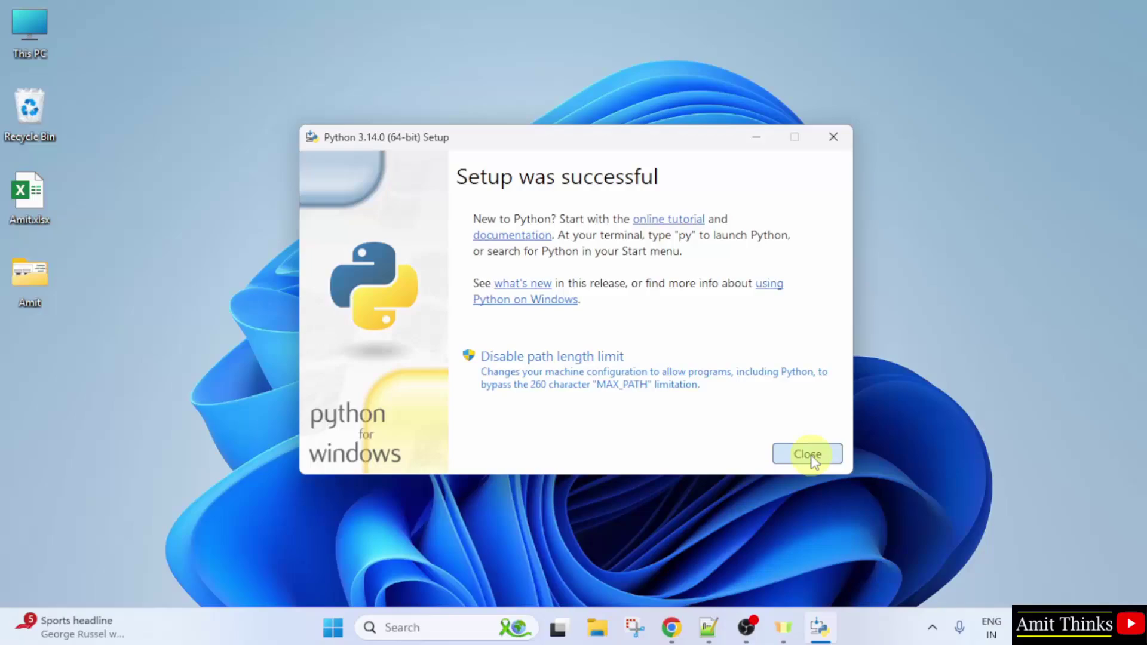
Close the finished setup and open Command Prompt from a Start search for 'cmd'
click(810, 458)
click(353, 625)
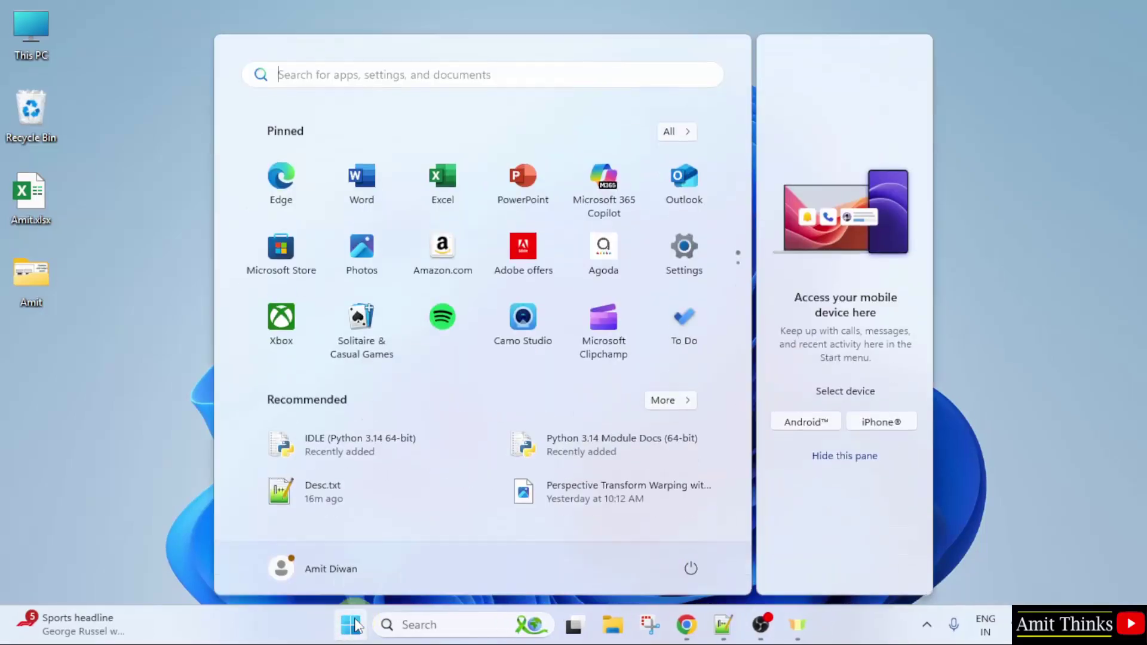
text(cmd)
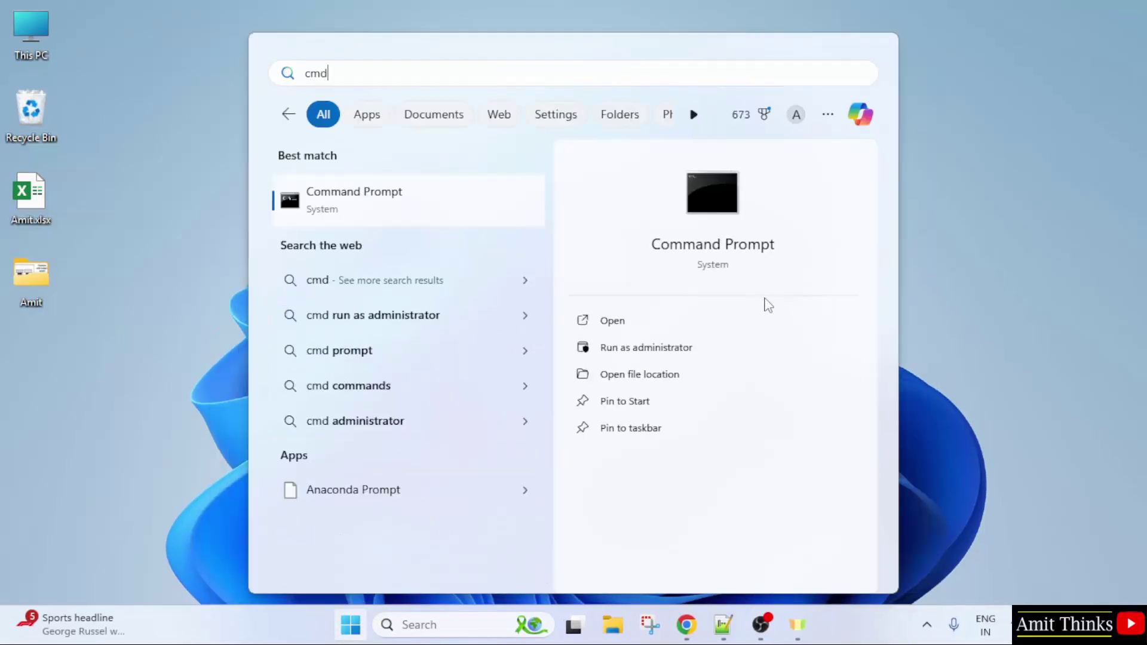
click(733, 314)
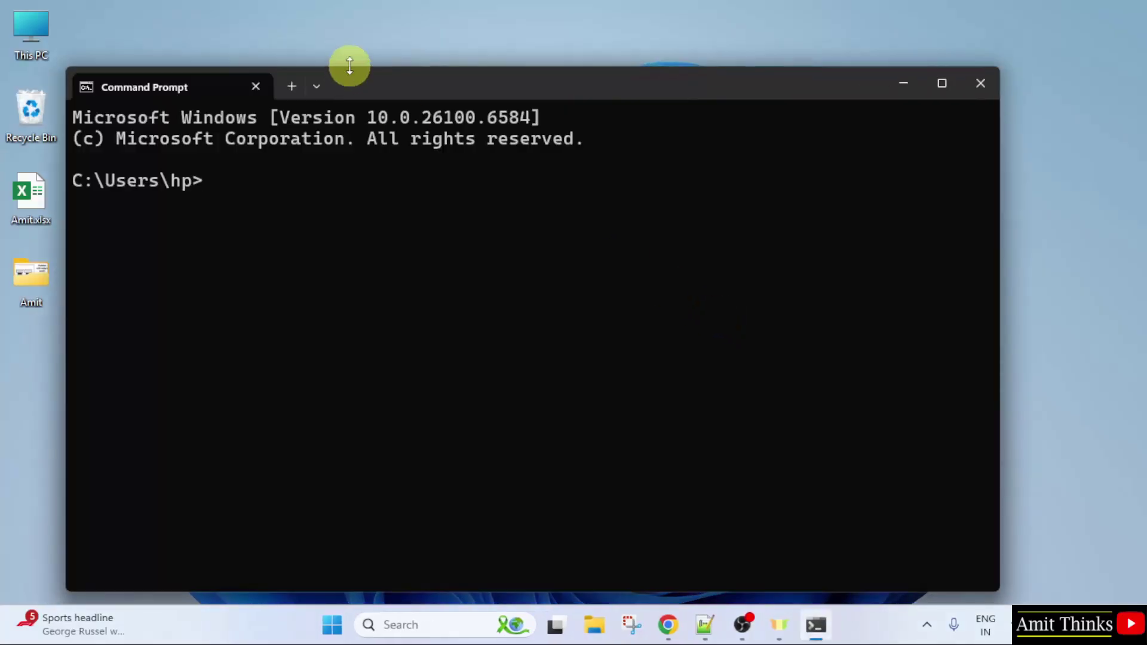
drag(350, 66, 490, 73)
Run python --version to confirm Python 3.14.0, then close Command Prompt
text(pyth)
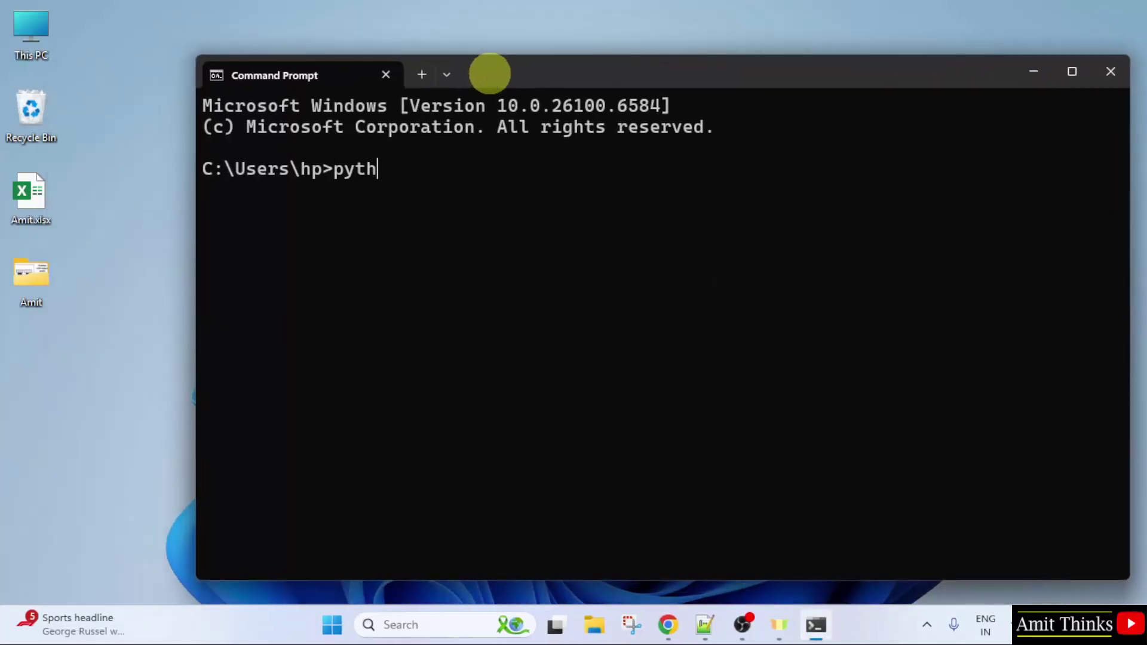
text(on --version)
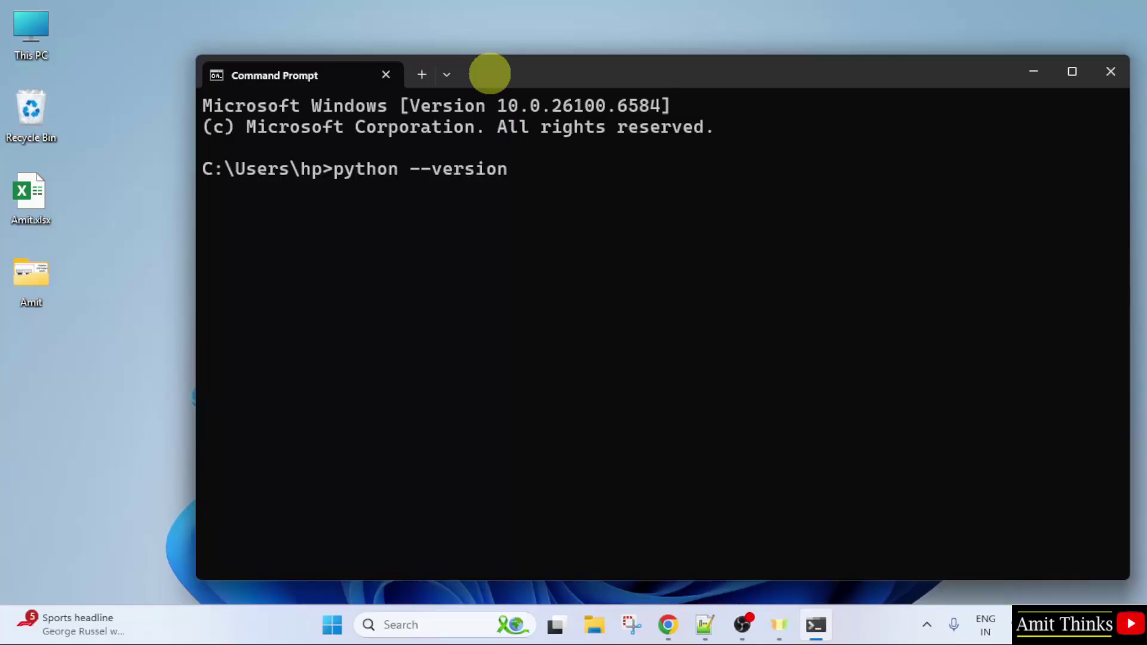
key(Return)
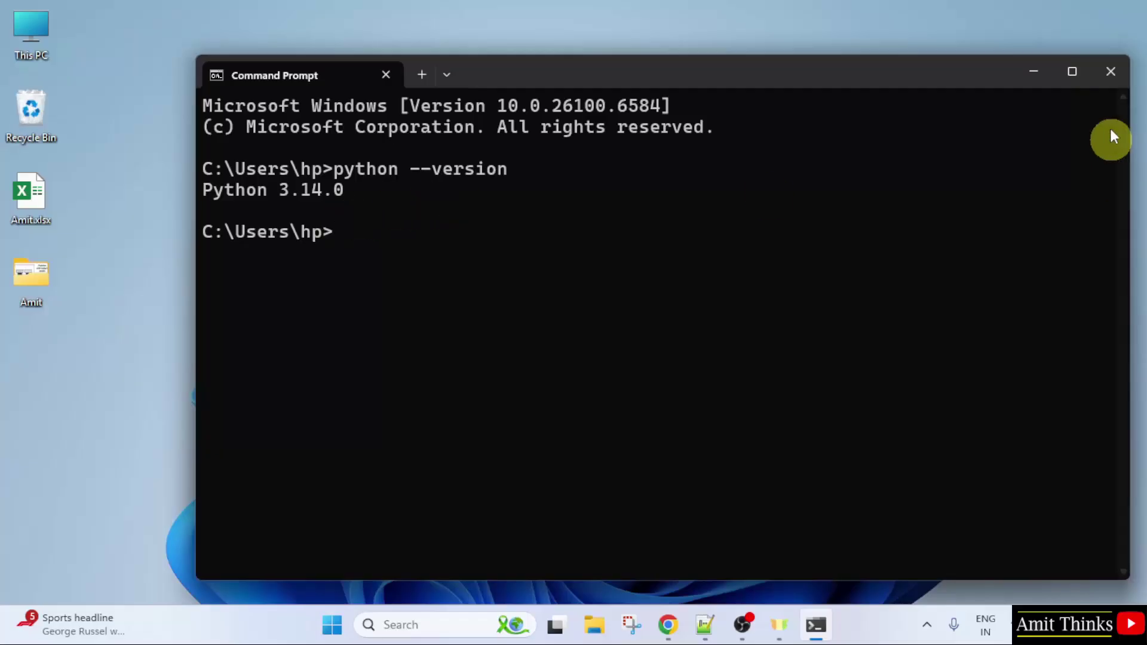
click(1108, 70)
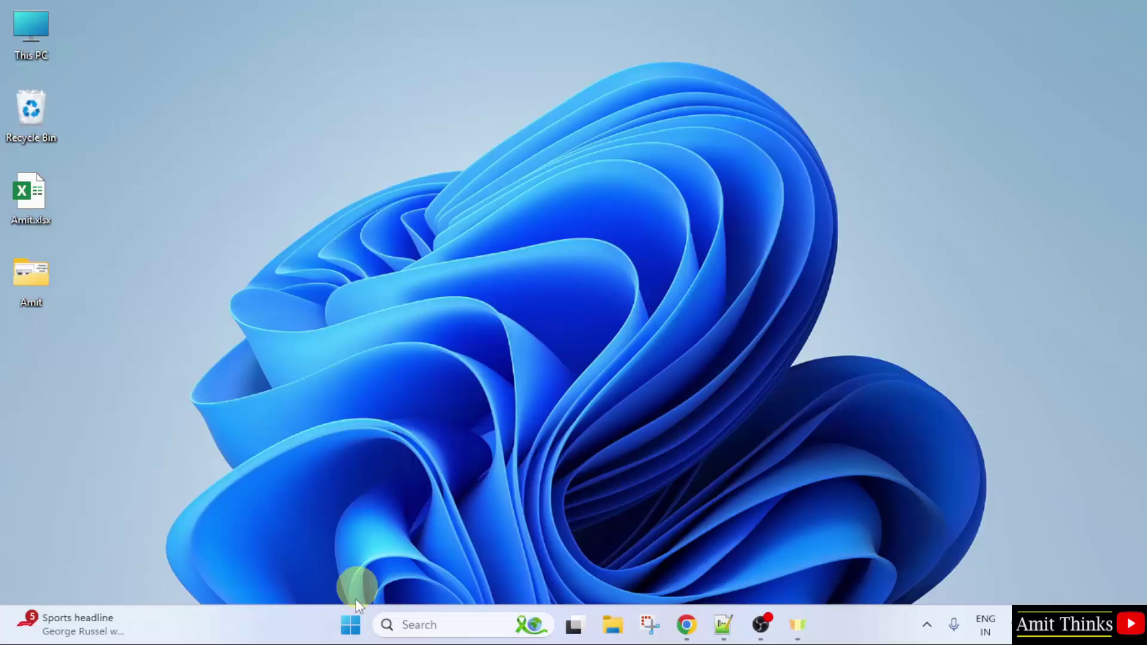
Launch IDLE Shell 3.14.0 from a Start search for 'idle' and reposition its window
click(351, 625)
text(idle)
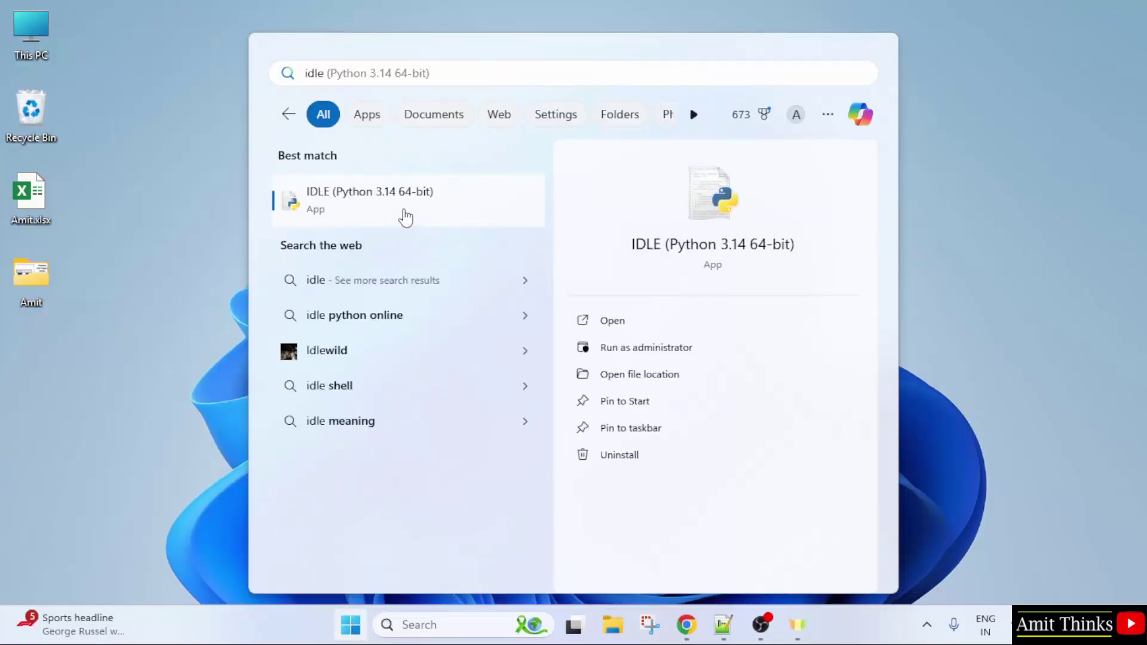
click(663, 327)
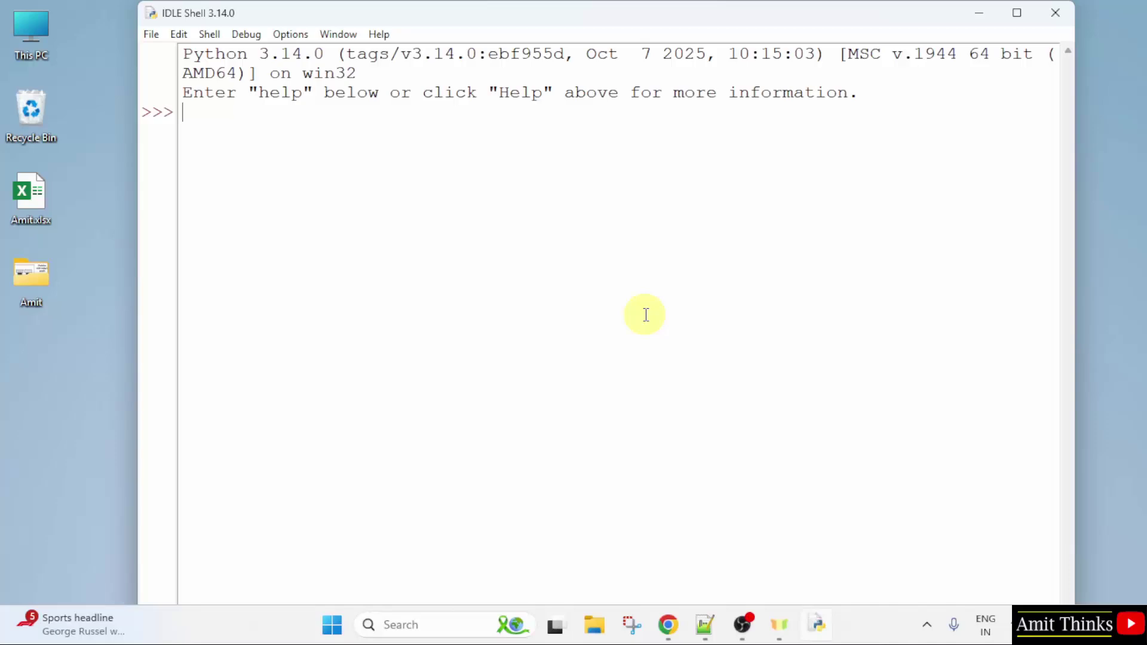
drag(356, 22, 453, 37)
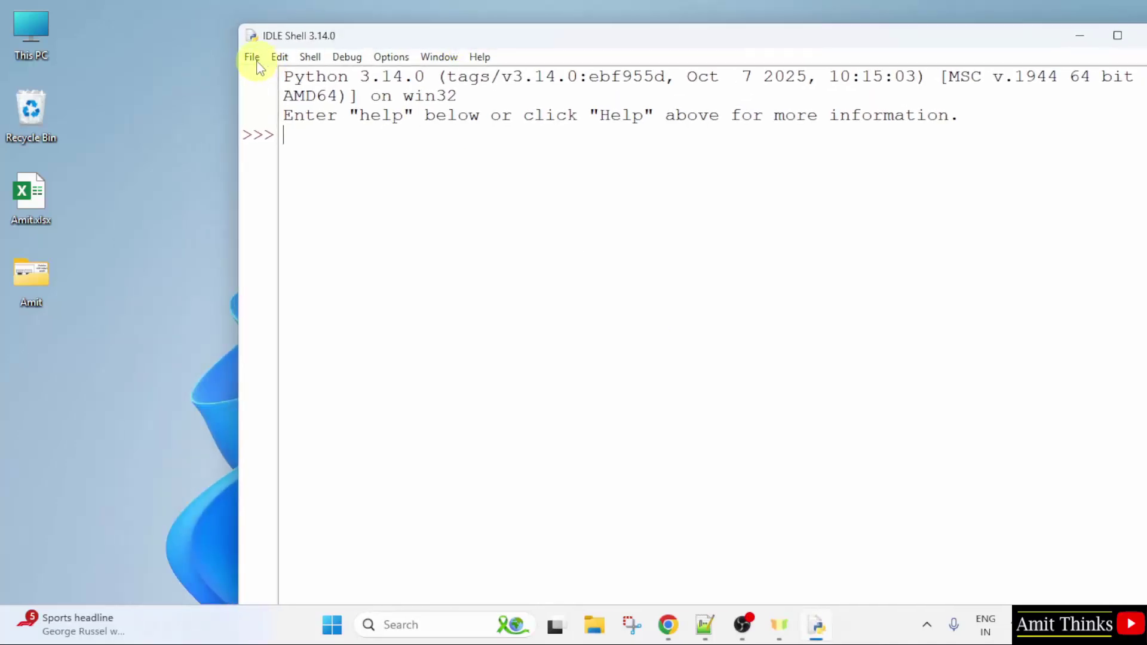
click(251, 57)
Create a new script containing a print() call with a person's name in double quotes
click(270, 73)
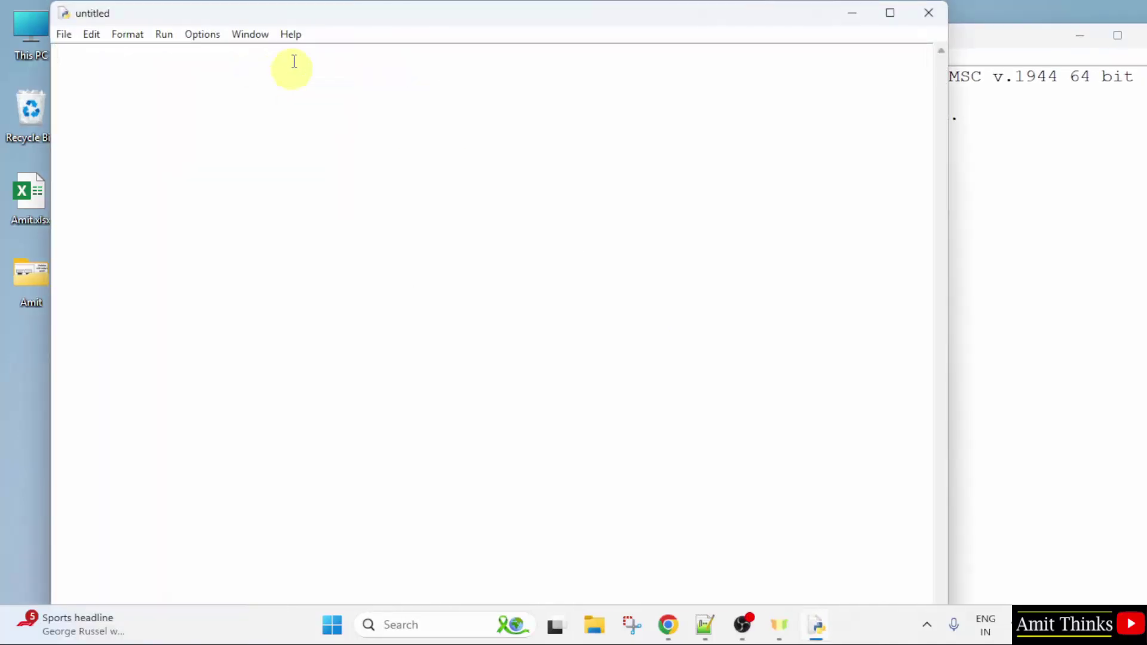
drag(312, 23, 446, 60)
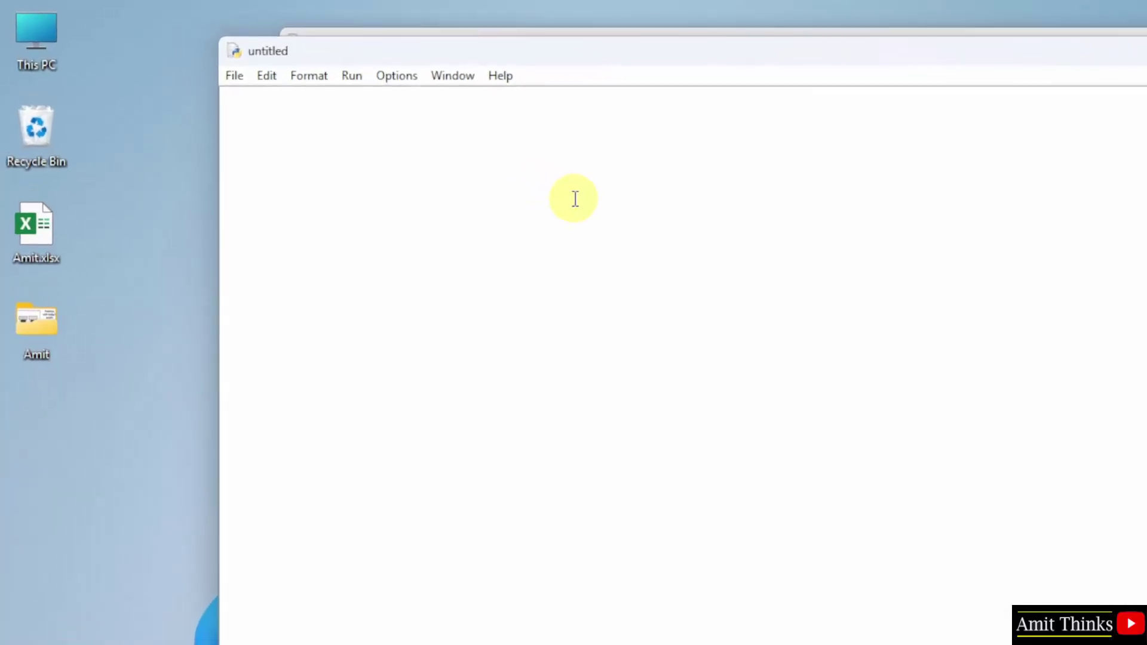
text(print(")
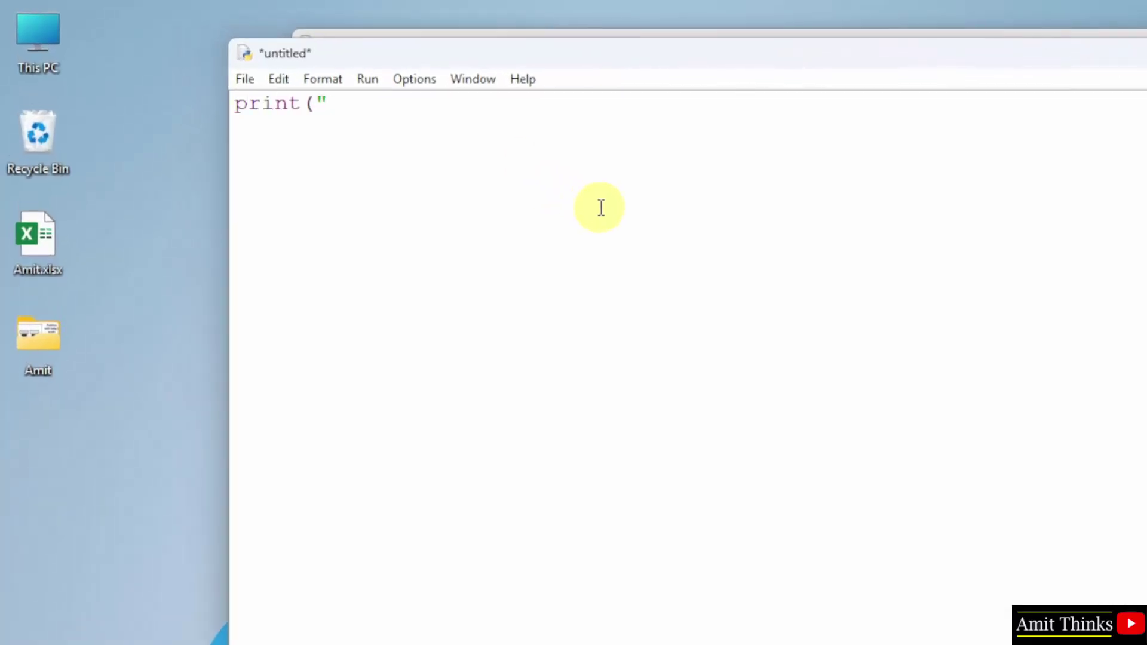
text()")
key(Left)
text(Amit Diwan)
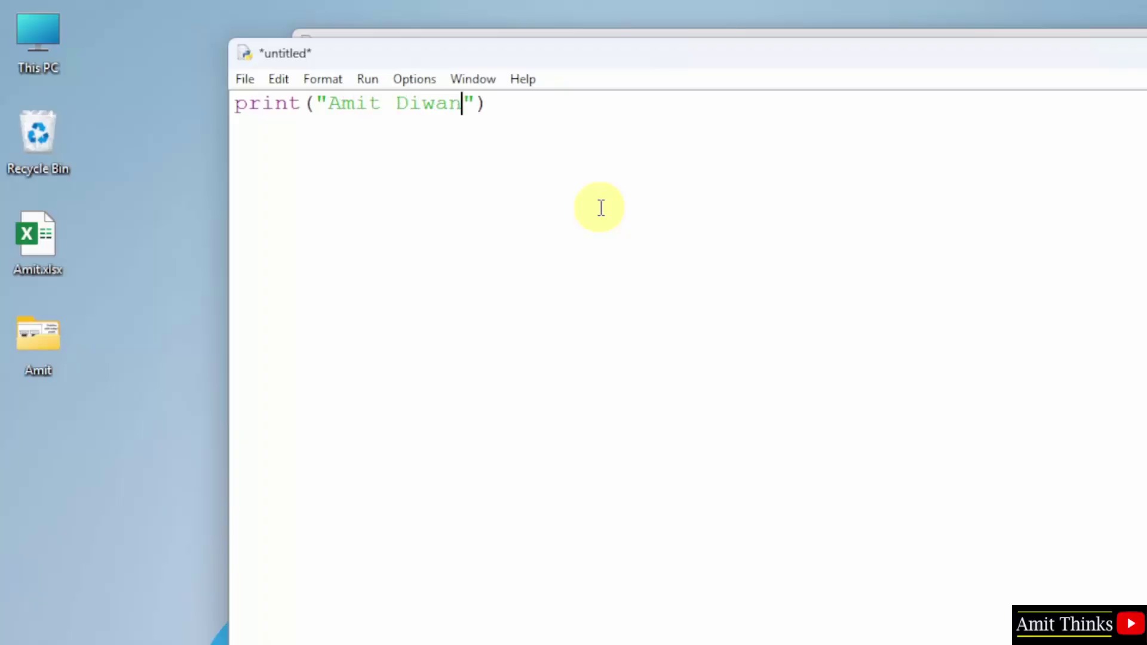
click(246, 80)
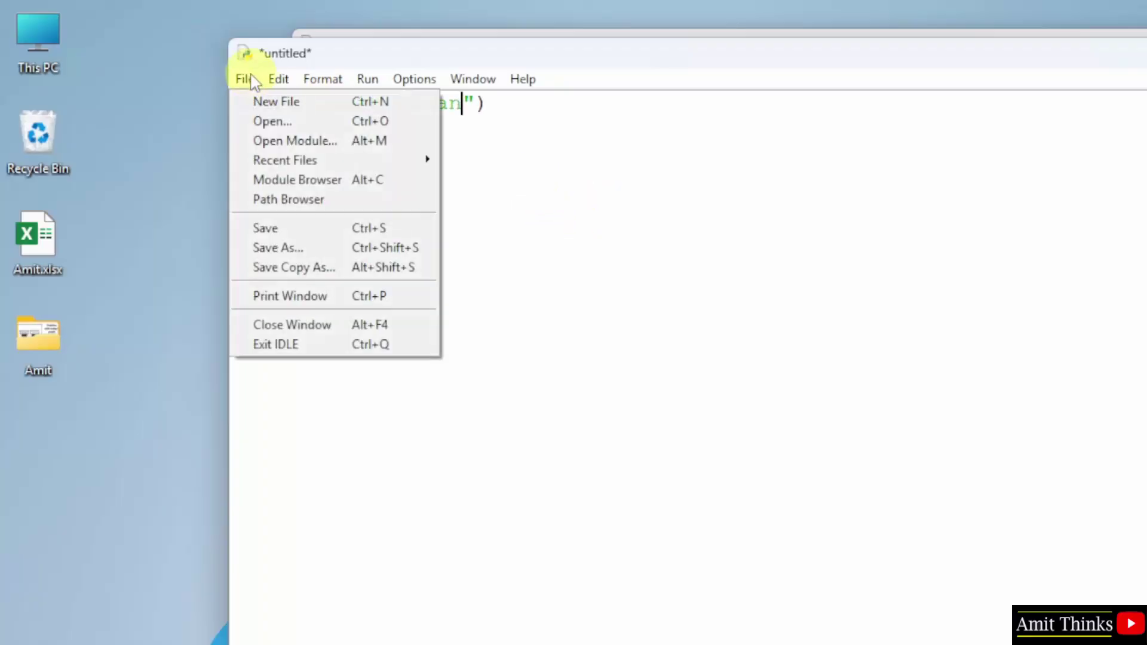
Save the script on the Desktop as Demo.py with the Python files type
click(303, 248)
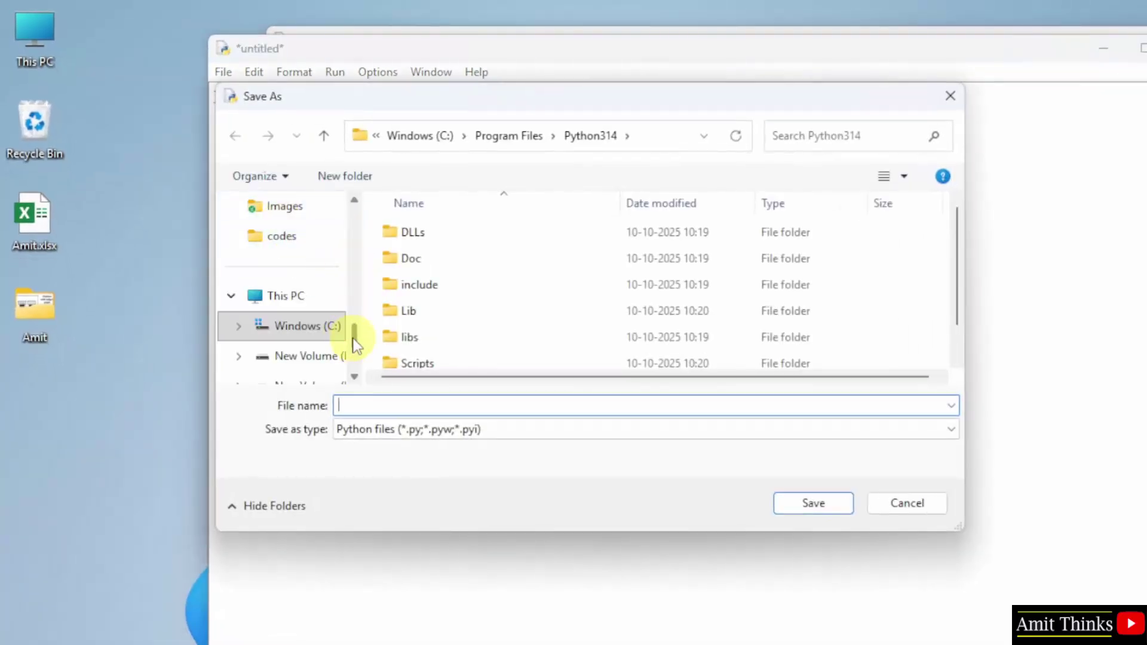
drag(355, 343, 371, 192)
click(293, 333)
click(420, 407)
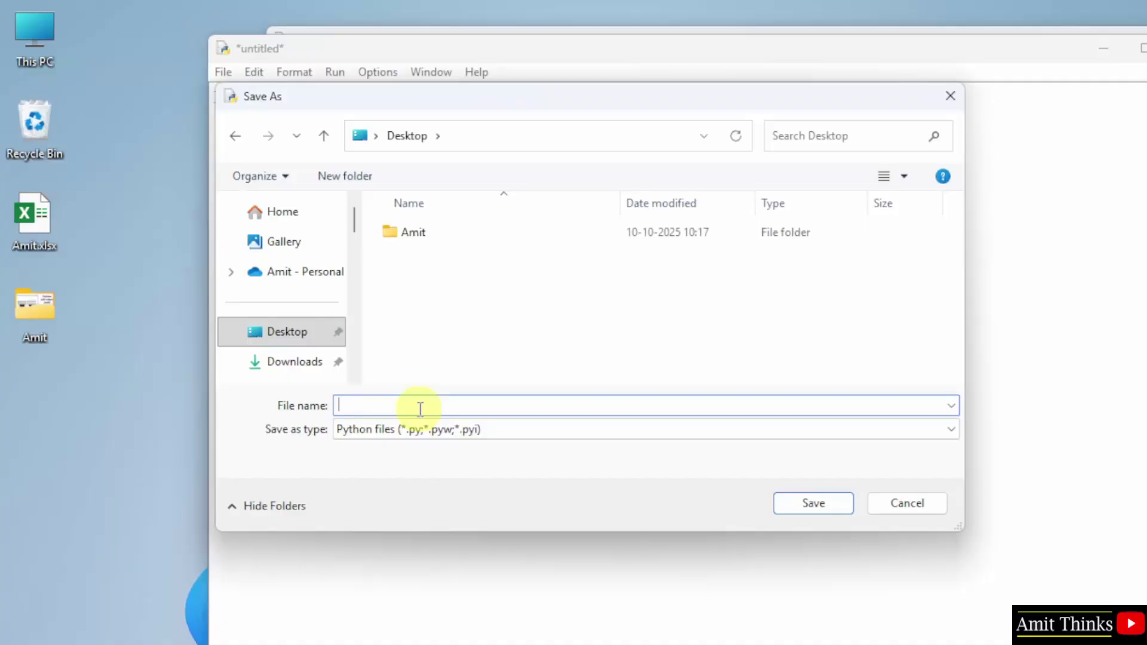
text(Demo)
click(453, 430)
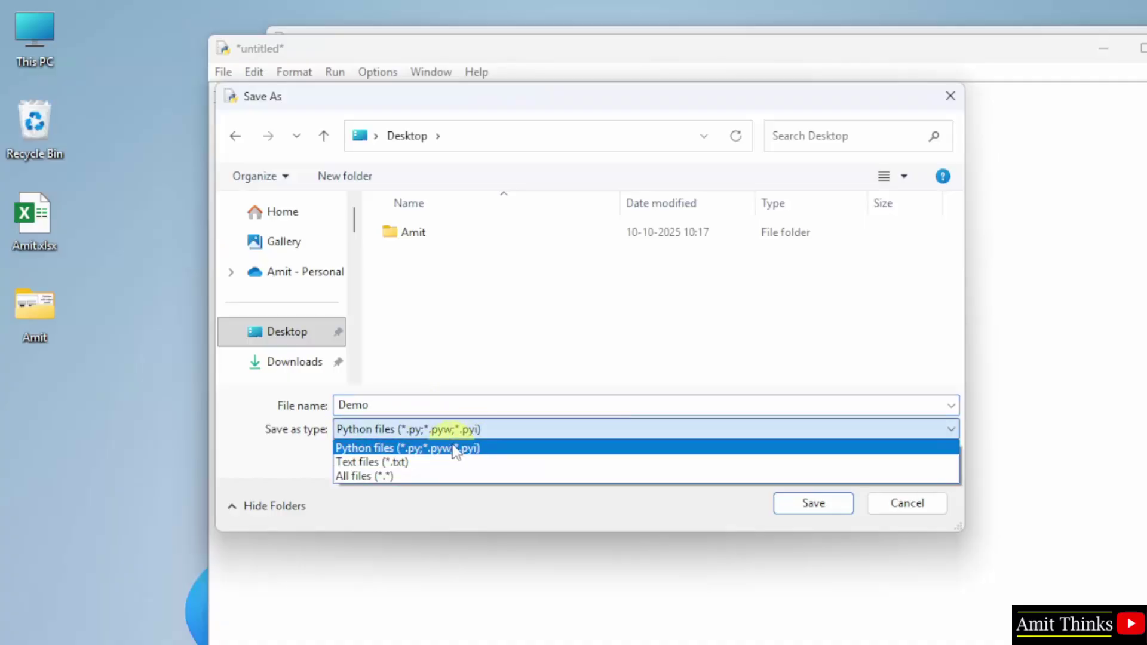
click(455, 448)
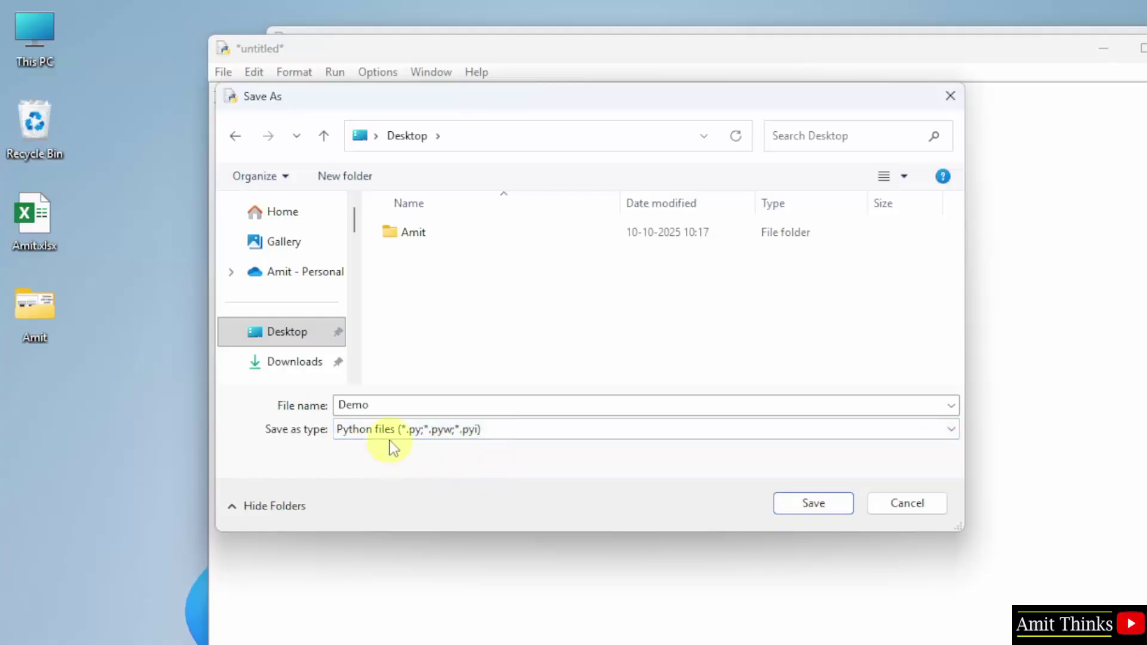
click(824, 507)
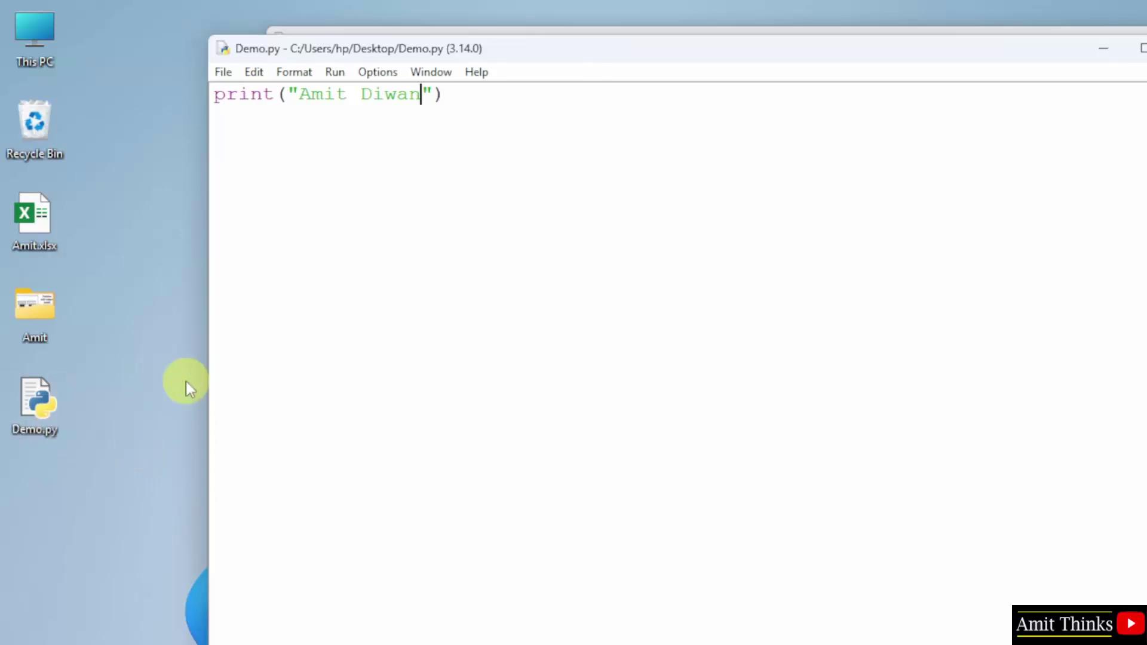
Run Demo.py with Run Module and move the Shell output beside the script
click(341, 77)
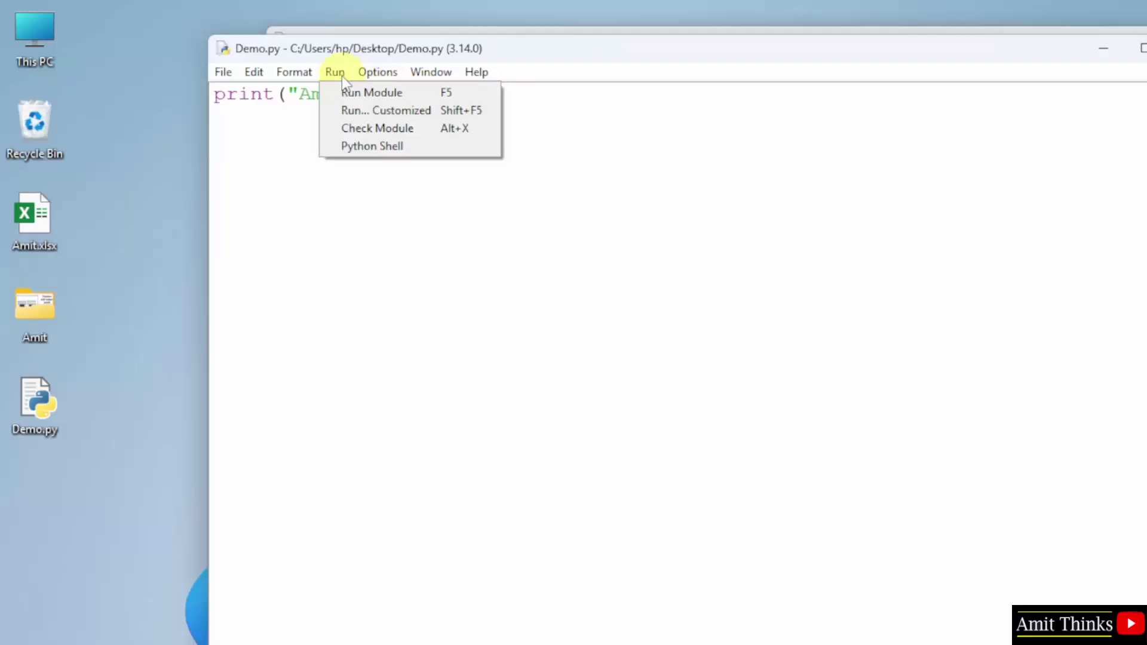
click(417, 94)
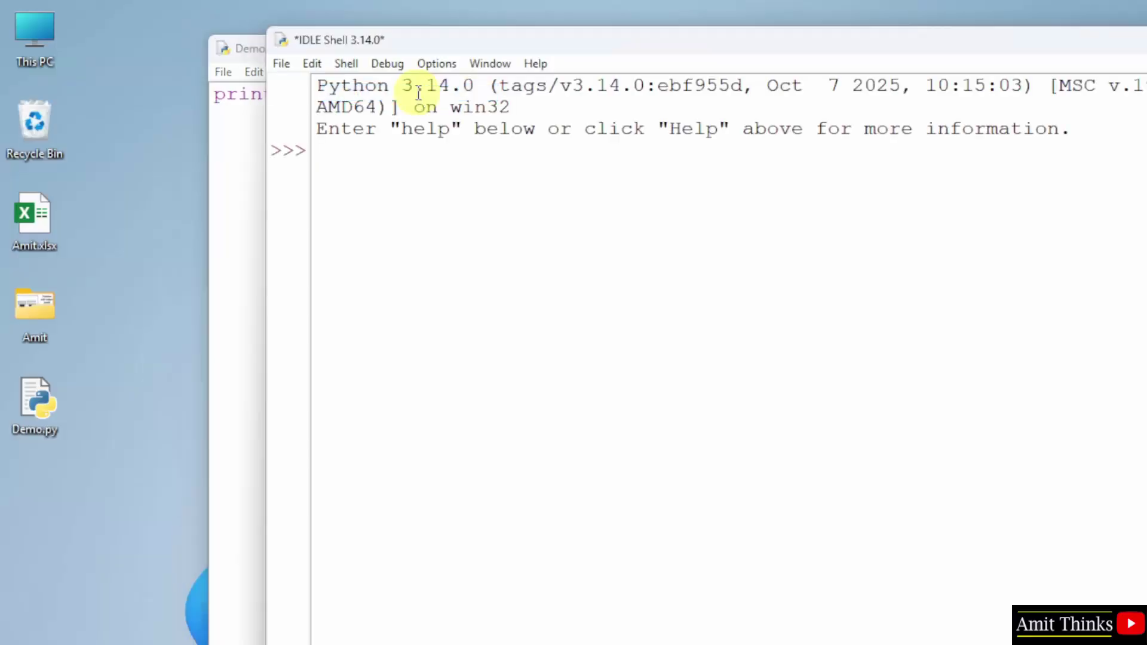
drag(556, 41, 749, 58)
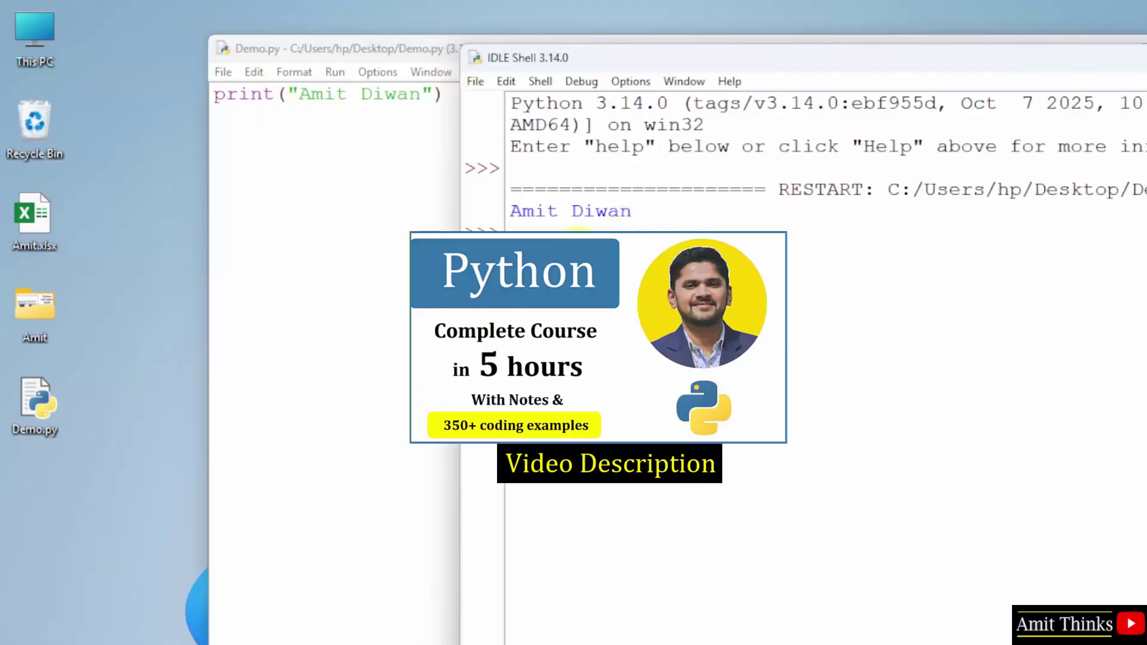